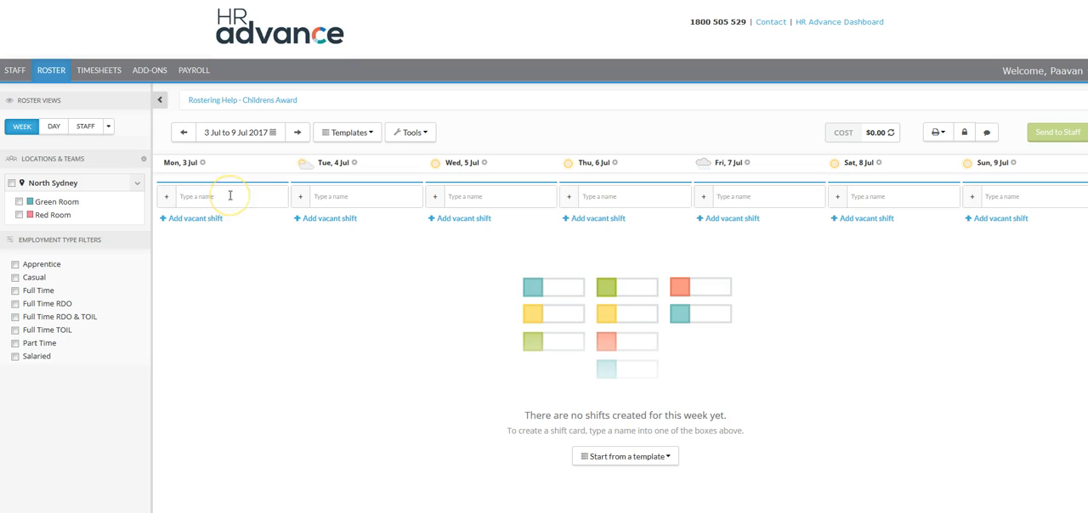
Add Monday 3 July Green Room shifts for the first and second employees in the staff list
click(227, 191)
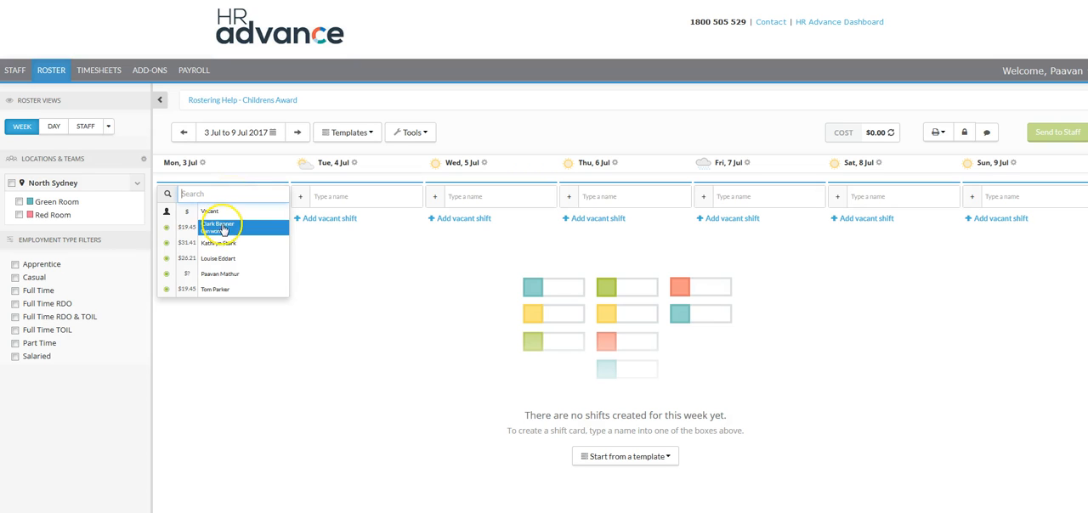
click(222, 227)
click(223, 218)
click(216, 267)
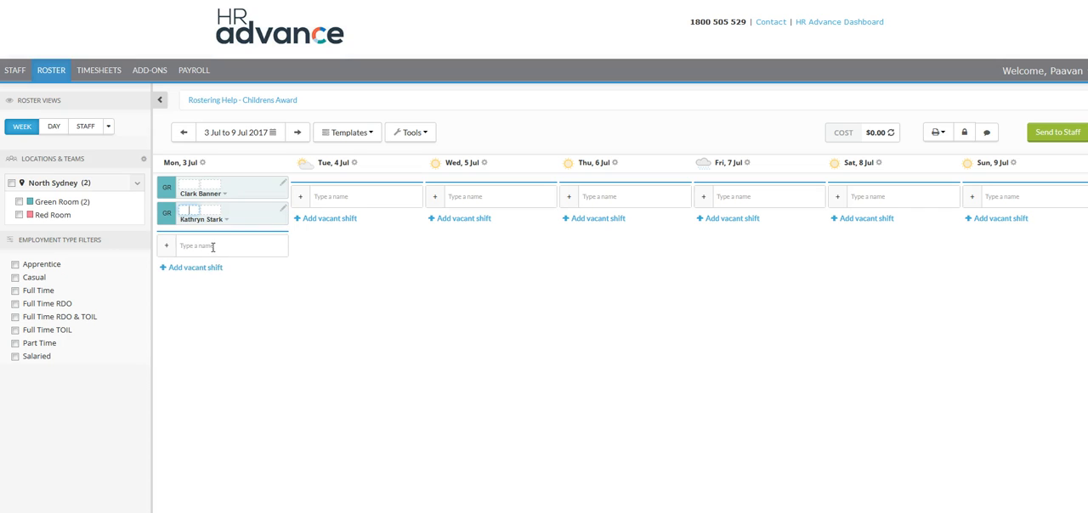
Set the two Monday Green Room shifts to 09:00–13:00 for the first employee and 13:00–17:00 for the second
click(192, 186)
text(9)
key(Tab)
text(13)
key(Tab)
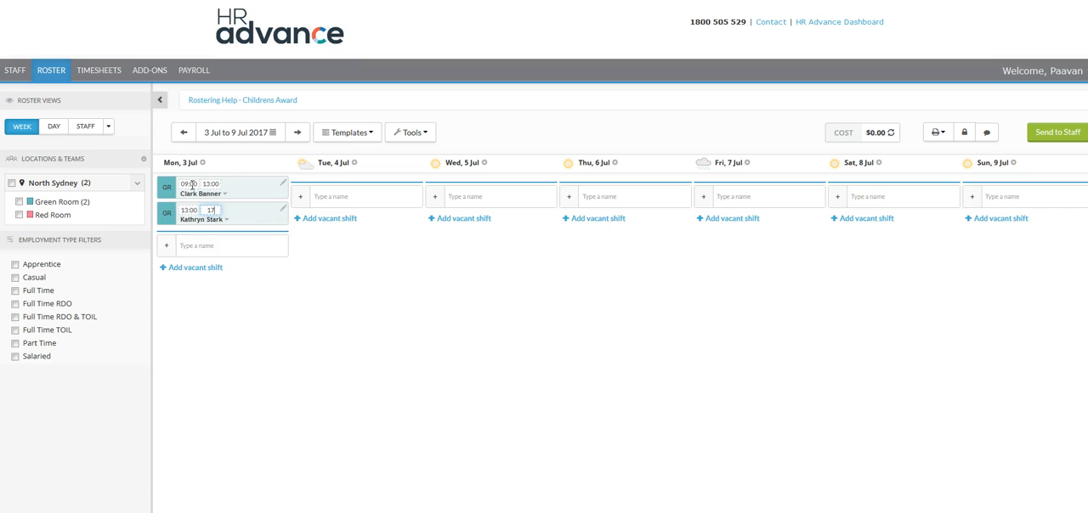
click(332, 356)
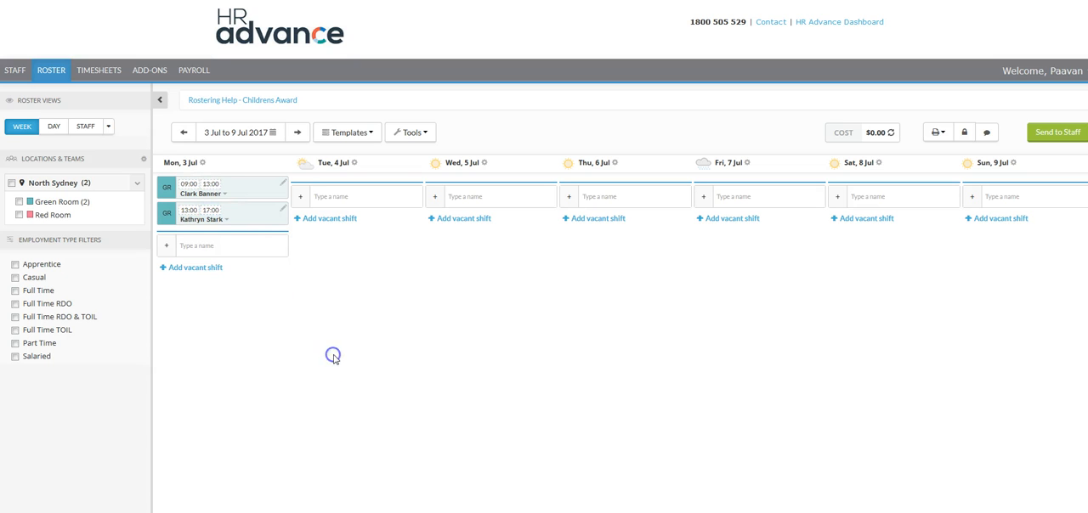
Add a Tuesday 4 July shift for the second listed employee from 09:00 to 12:00
click(327, 194)
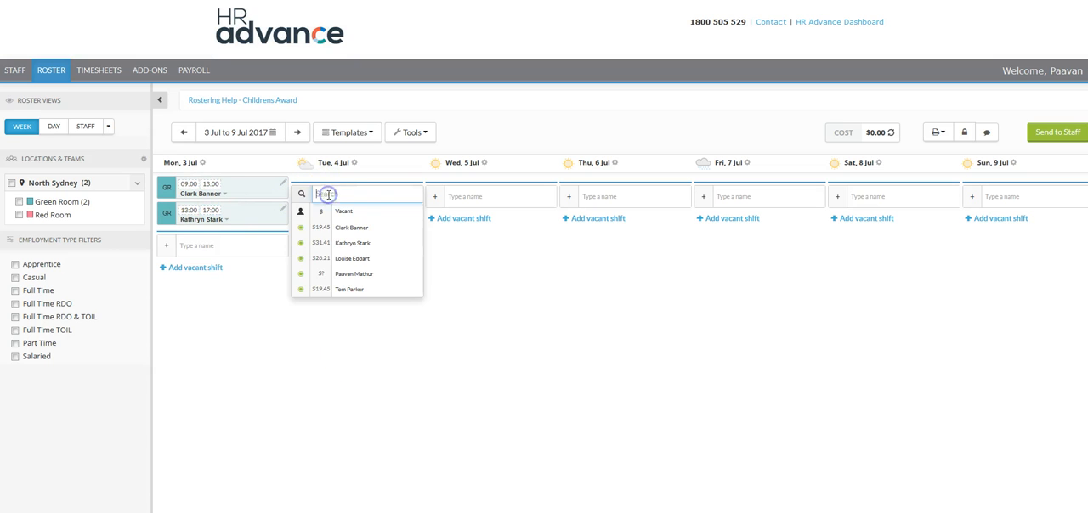
click(374, 242)
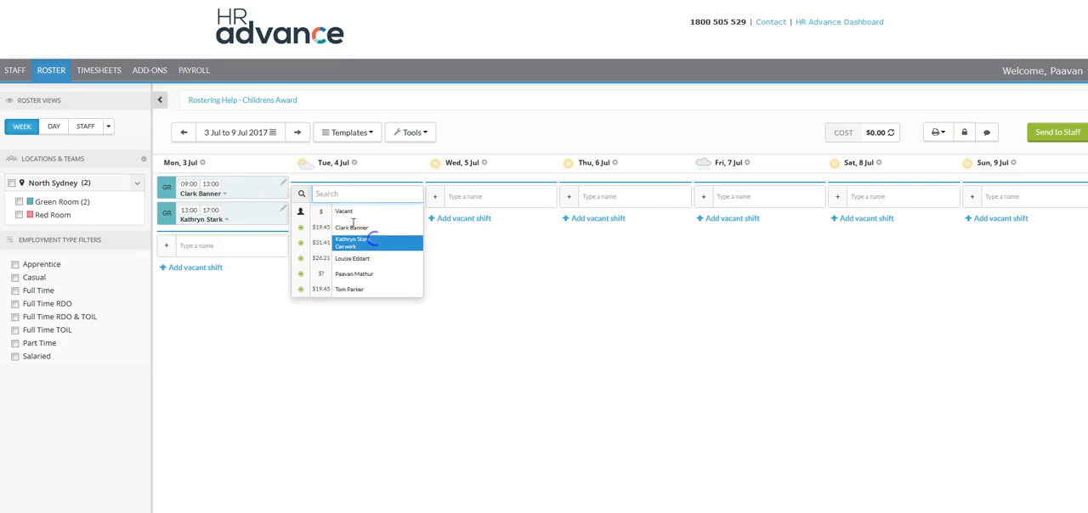
click(331, 189)
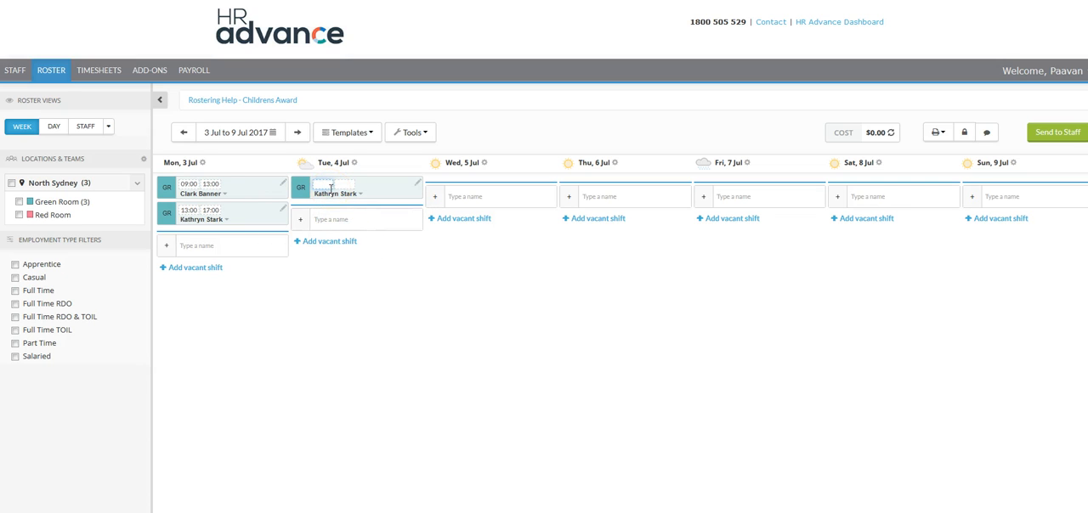
text(9)
key(Tab)
text(12)
key(Tab)
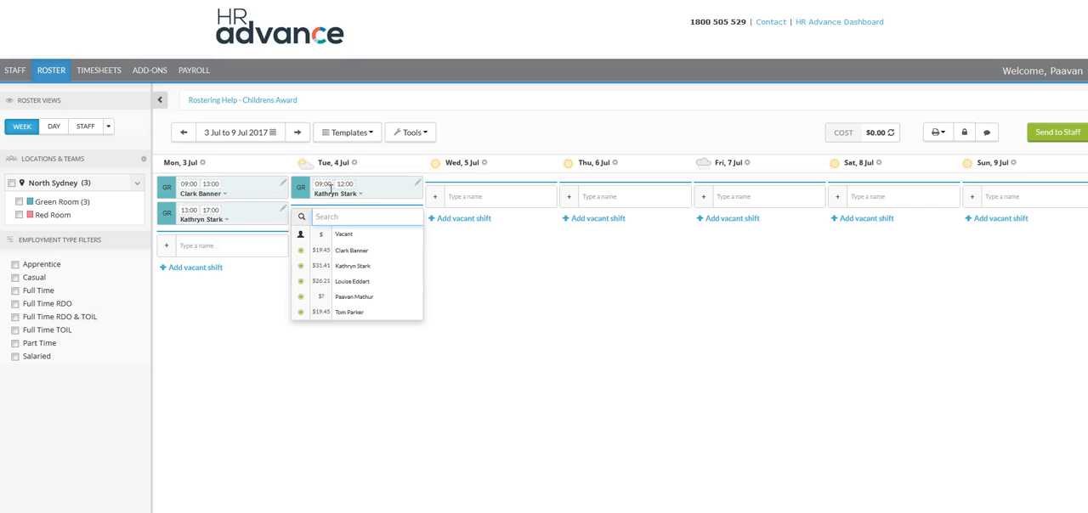
Add a second Tuesday shift for the first listed employee from 12:00 to 17:00
click(351, 249)
click(328, 213)
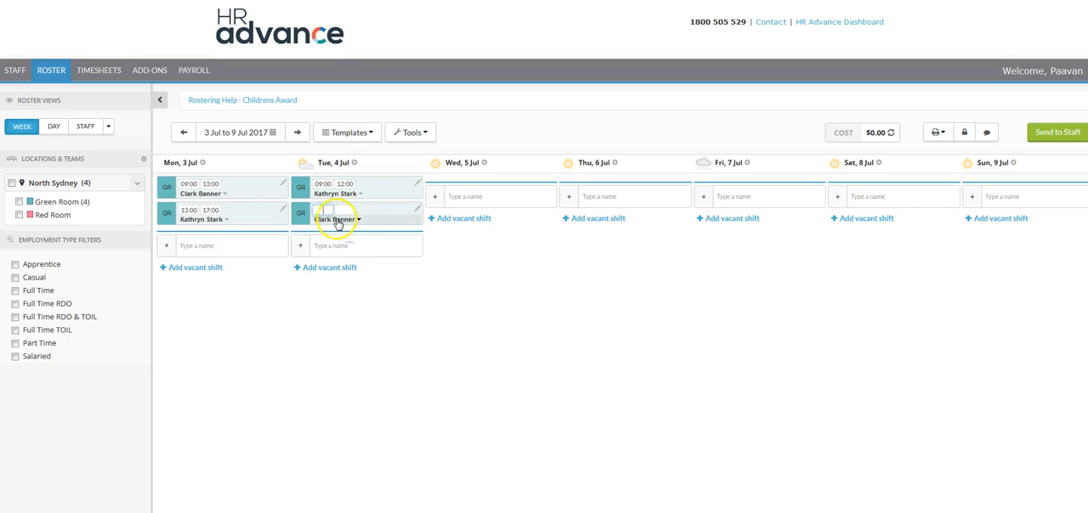
text(12:00)
key(Tab)
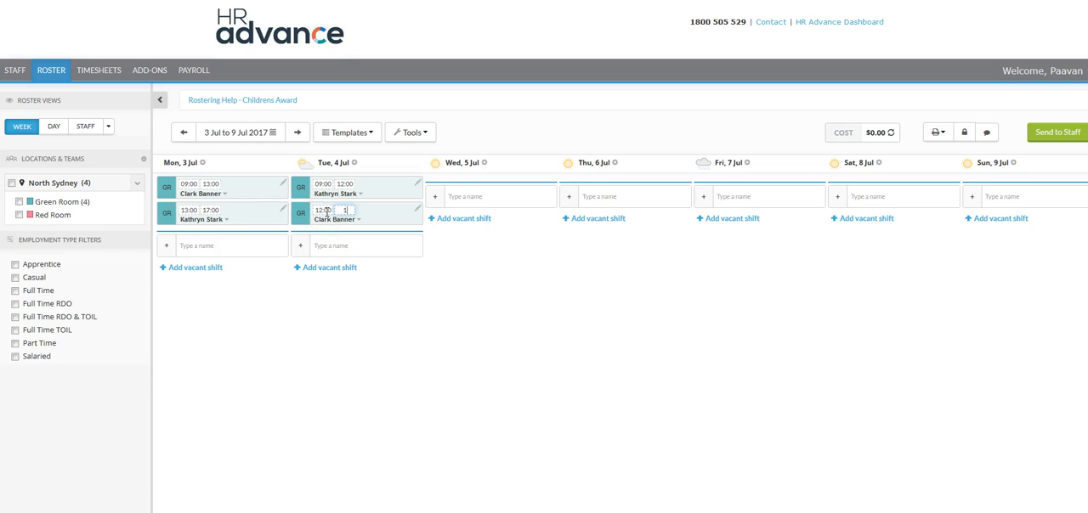
click(460, 350)
Add a Wednesday 5 July shift for the first listed employee from 09:00 to 12:00
click(478, 192)
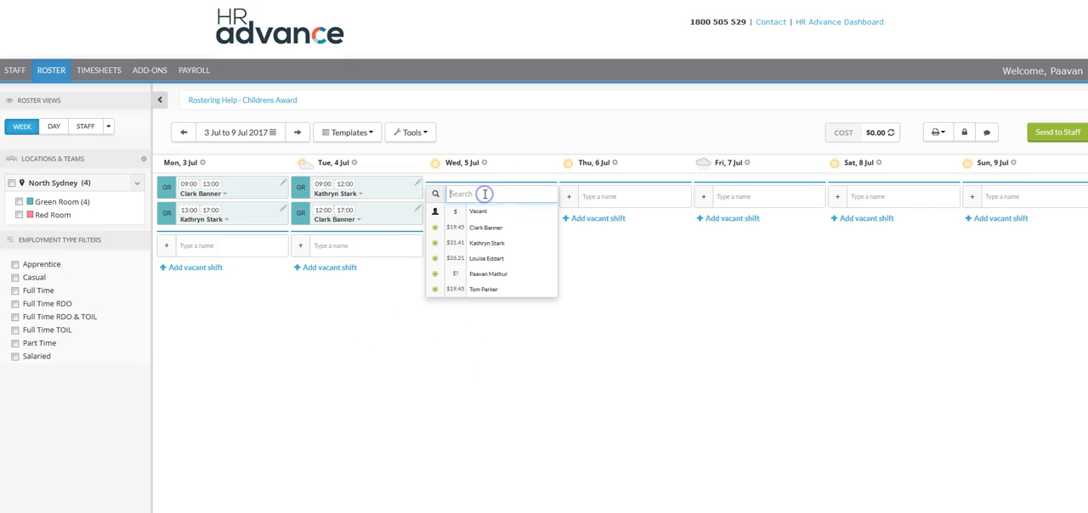
click(482, 231)
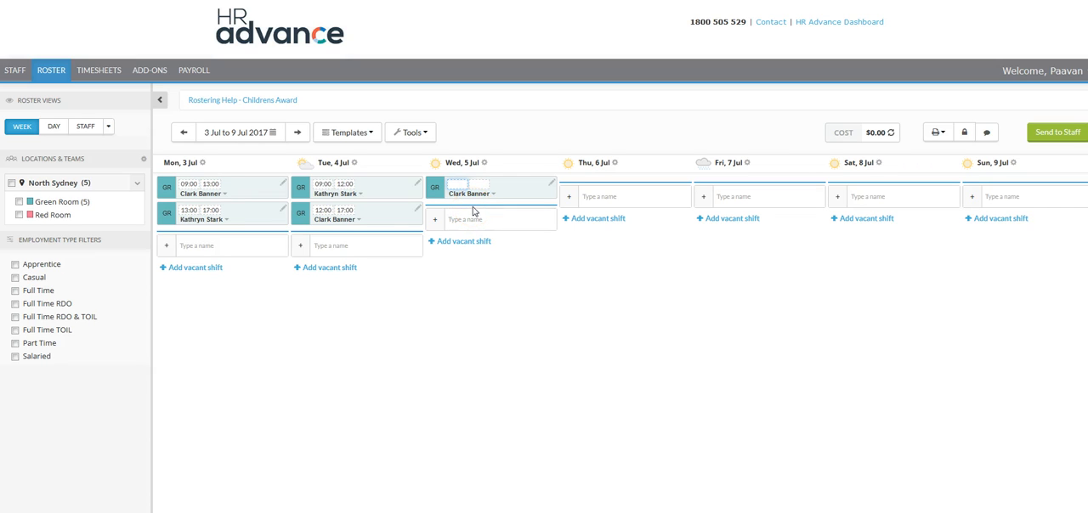
key(Tab)
text(12)
key(Tab)
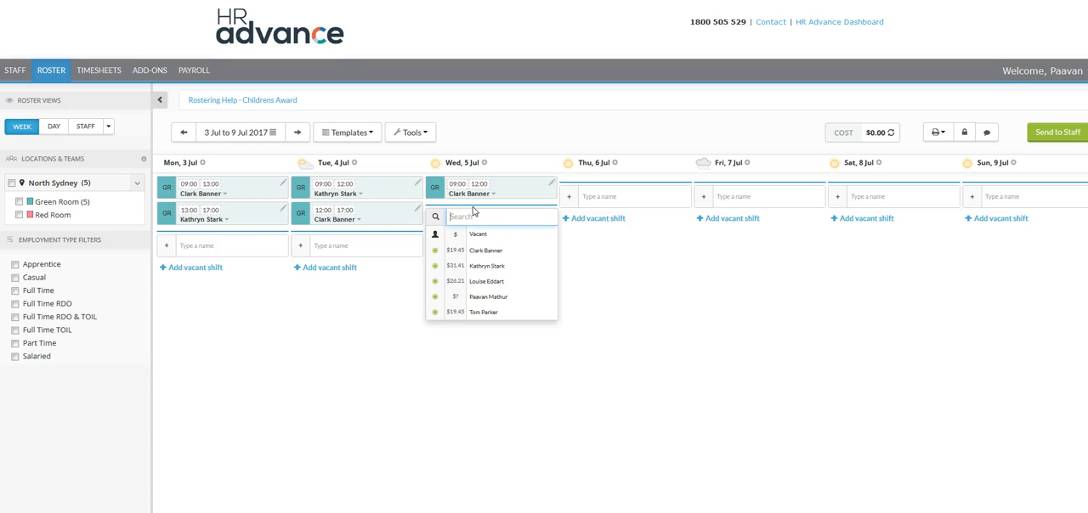
Add a second Wednesday shift for the second listed employee from 12:00 to 17:00
click(487, 266)
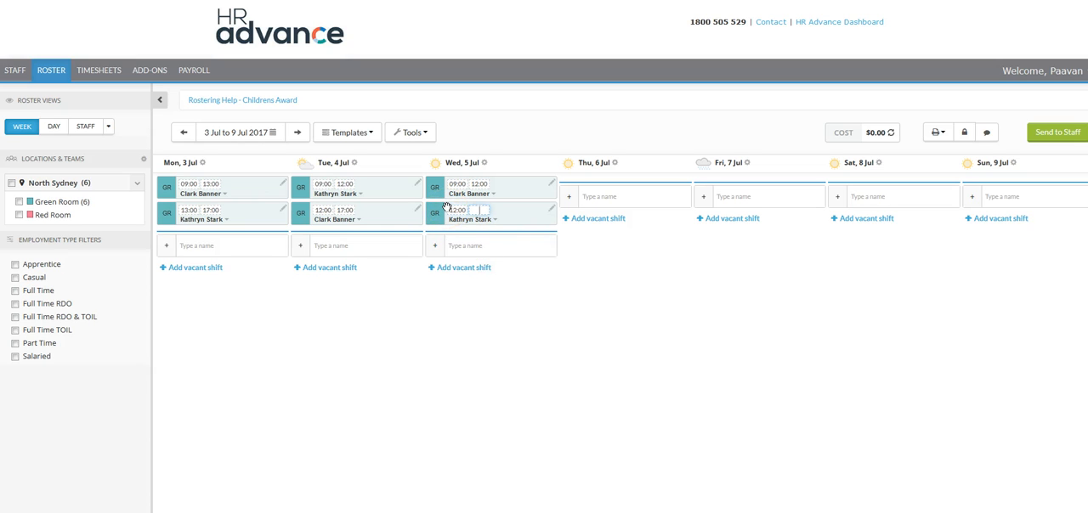
text(17)
click(505, 309)
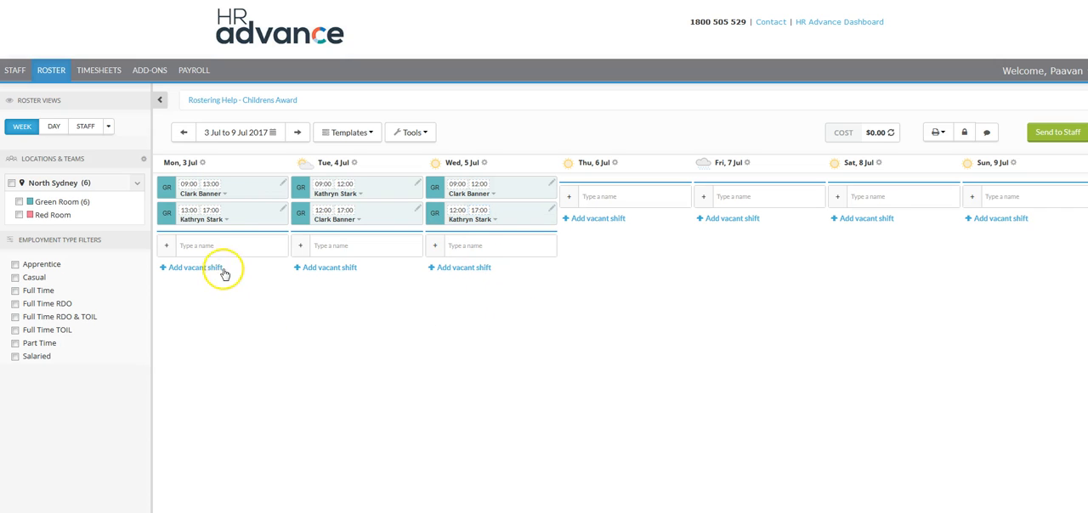
Add Monday Red Room shifts for the third and the last employees in the staff list
click(222, 246)
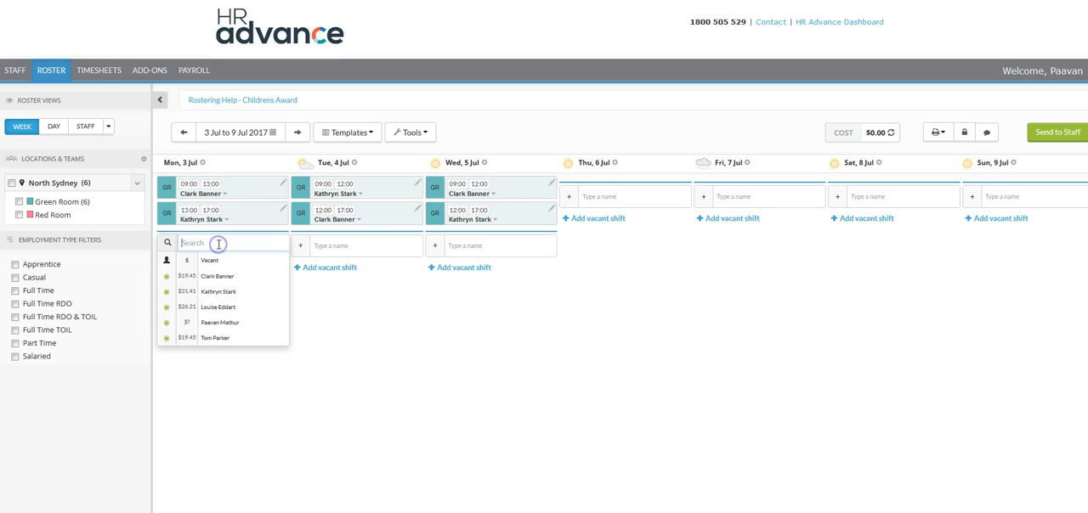
click(225, 306)
click(223, 270)
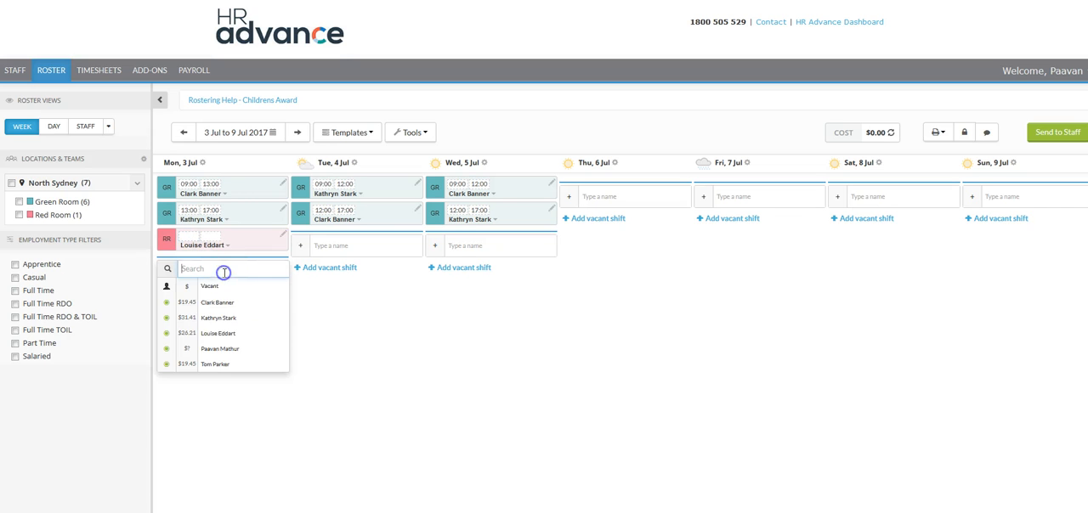
click(223, 363)
Set the Monday Red Room shifts to 09:00–13:00 for the third listed employee and 13:00–17:00 for the last
click(195, 238)
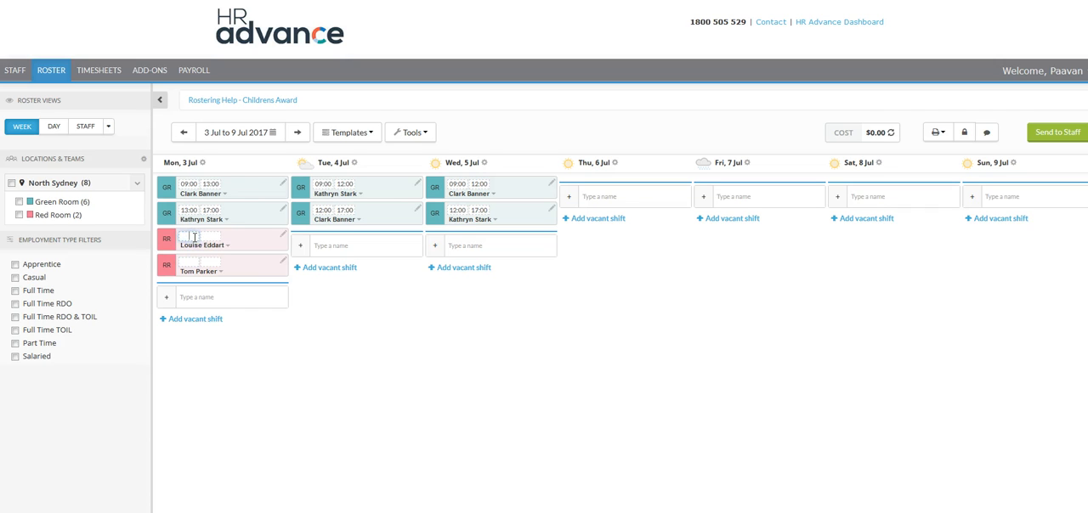
text(9)
key(Tab)
text(13)
key(Tab)
key(Tab)
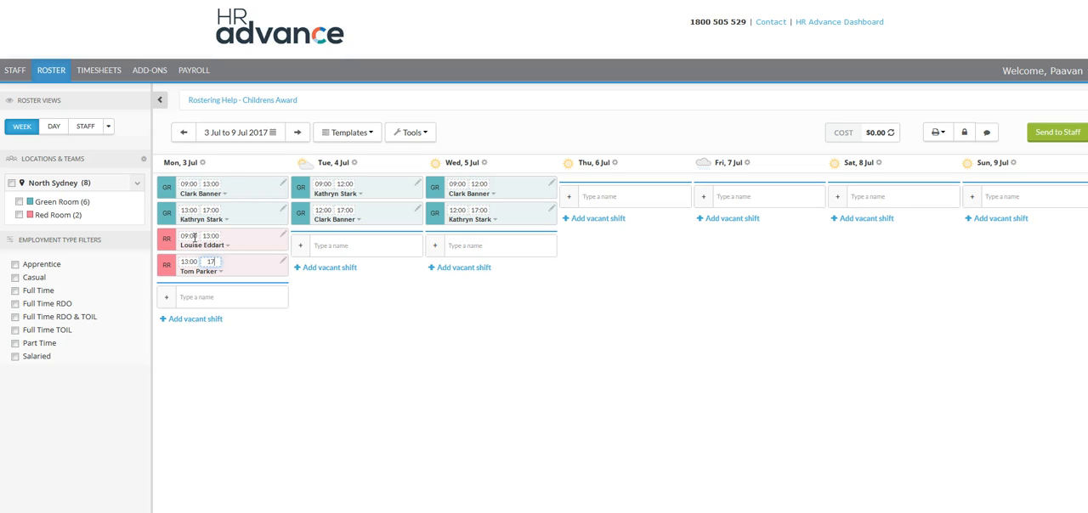
text(17)
key(Tab)
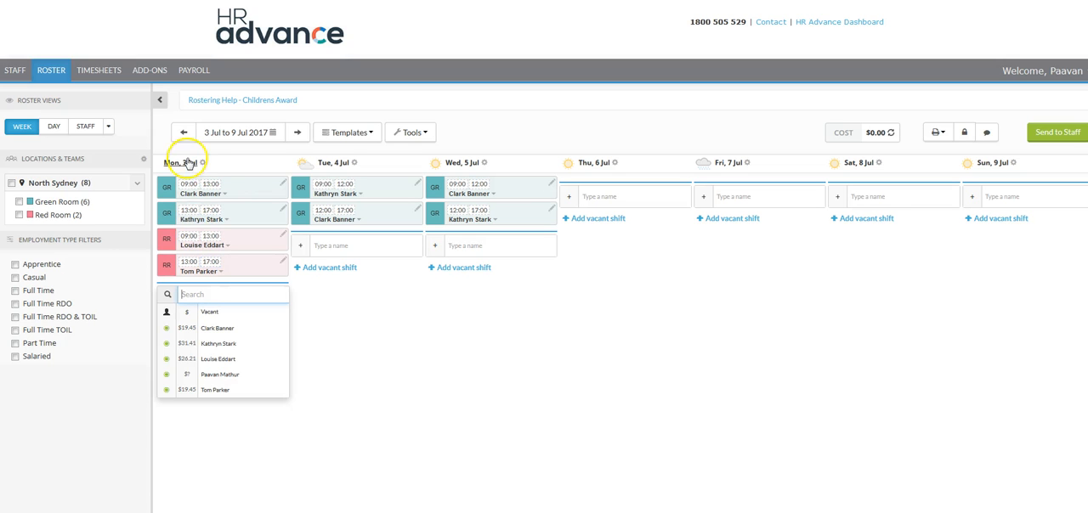
click(364, 360)
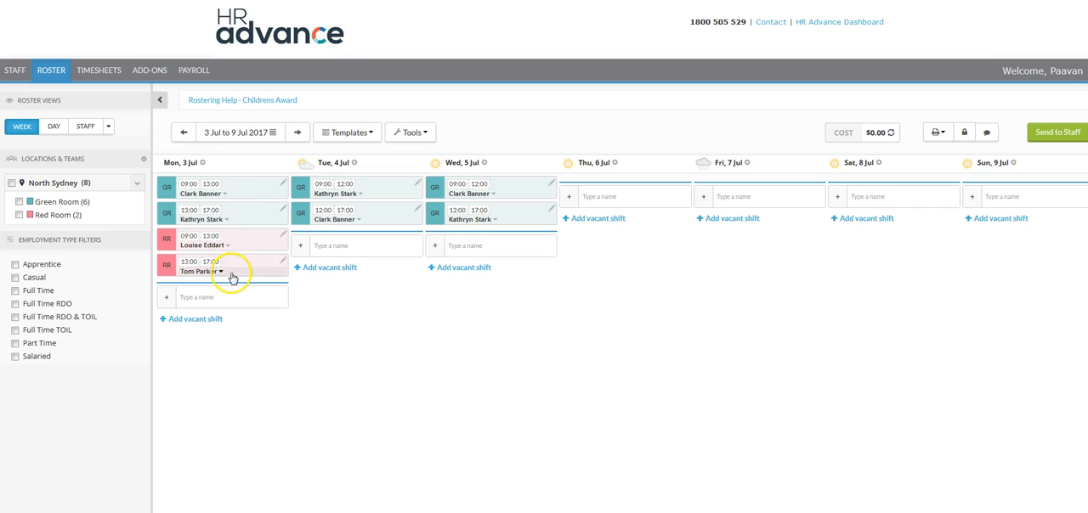
Add Tuesday Red Room shifts for the third and the last employees in the staff list
click(356, 247)
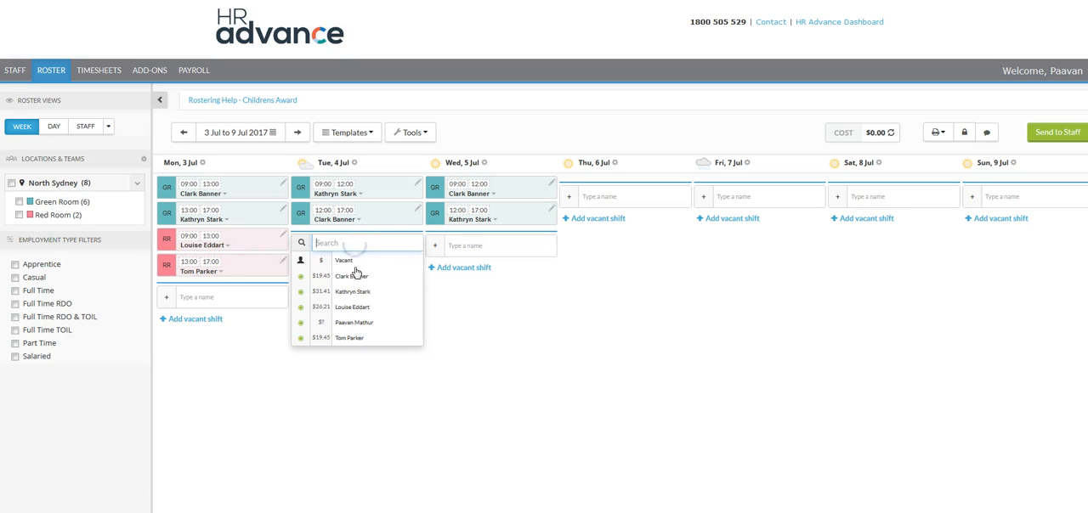
click(365, 312)
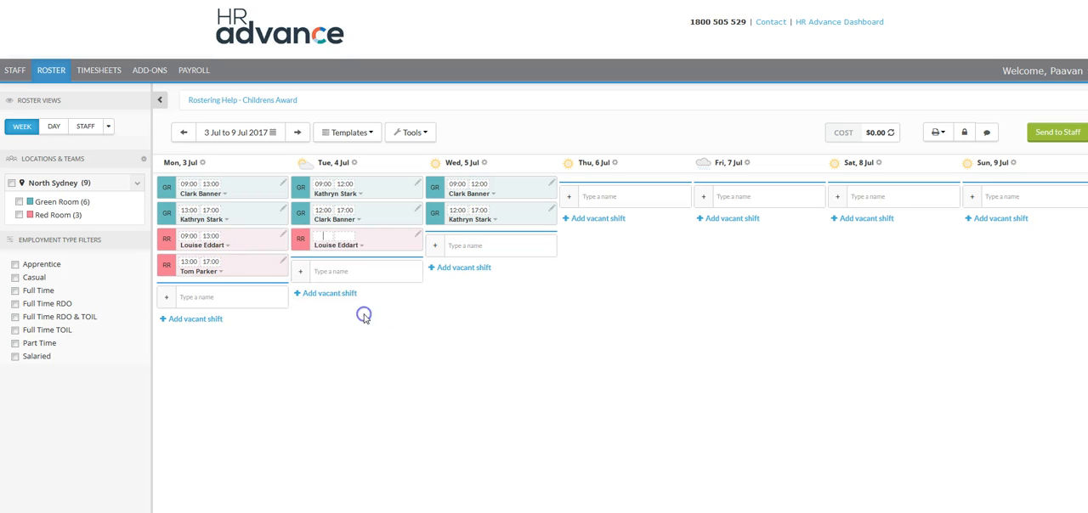
click(348, 267)
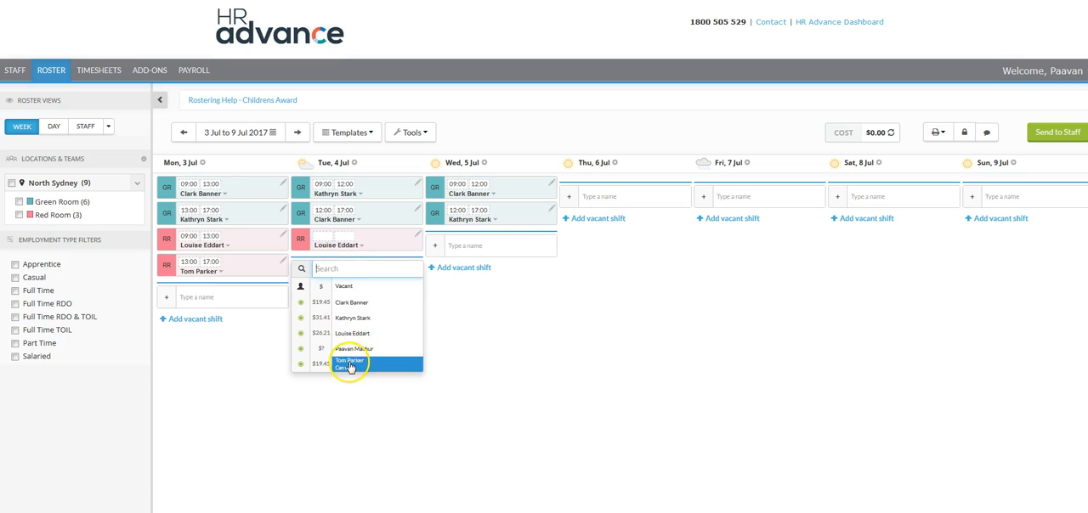
click(350, 365)
Set the Tuesday Red Room shifts to 09:00–13:00 for the third listed employee and 13:00–17:00 for the last
click(326, 238)
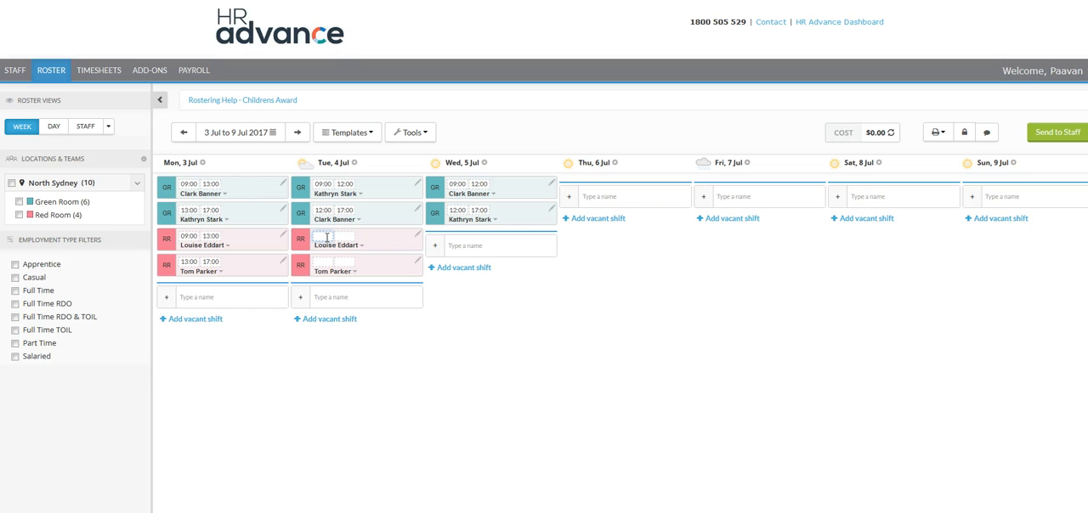
text(09:00)
key(Tab)
text(13:00)
key(Tab)
text(13:00)
key(Tab)
text(17:00)
Add Wednesday Red Room shifts for the third and the last employees in the staff list
click(485, 247)
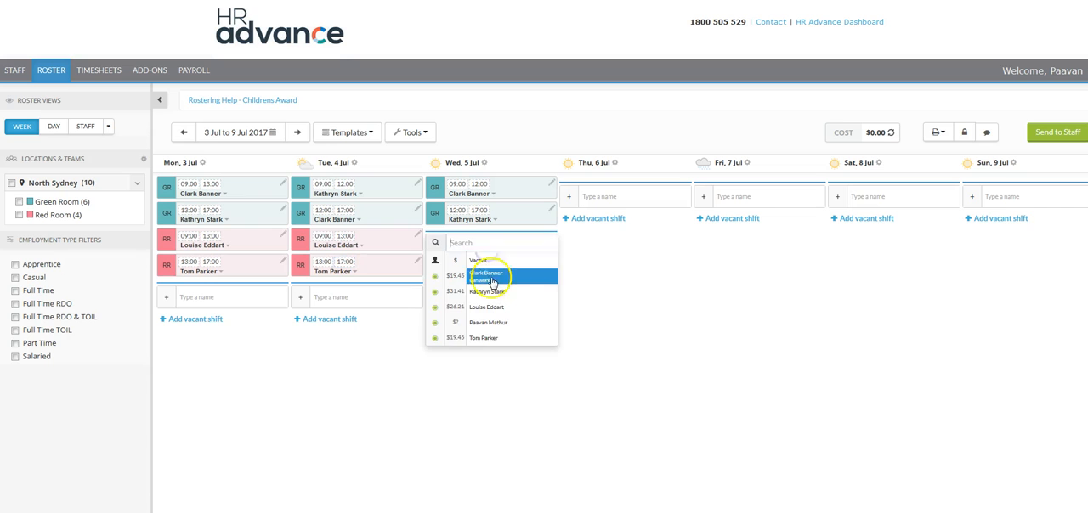
click(489, 307)
click(489, 274)
click(483, 361)
Set the Wednesday Red Room shifts to 09:00–13:00 for the third listed employee and 13:00–17:00 for the last
text(09:00)
key(Tab)
text(13:00)
key(Tab)
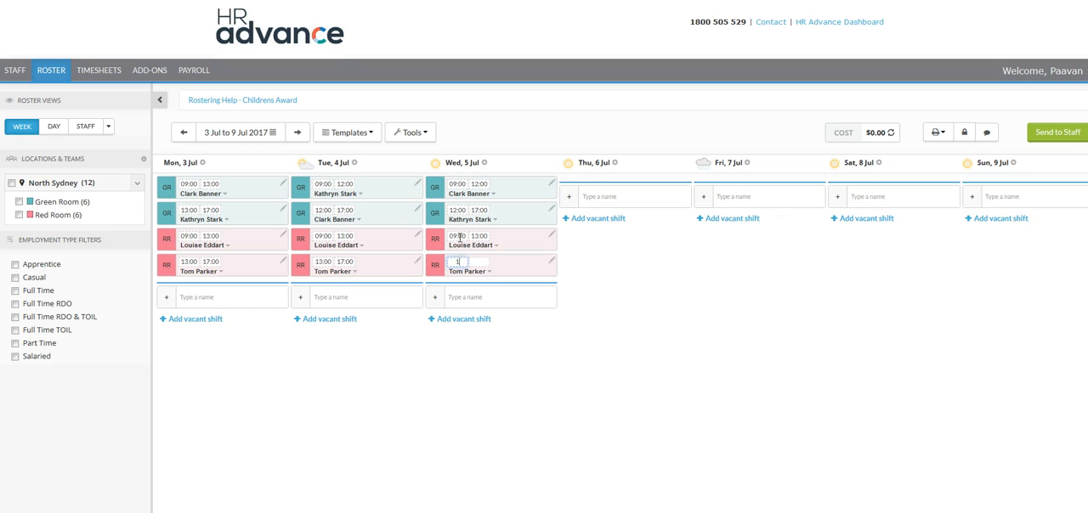
text(:00)
key(Tab)
key(Tab)
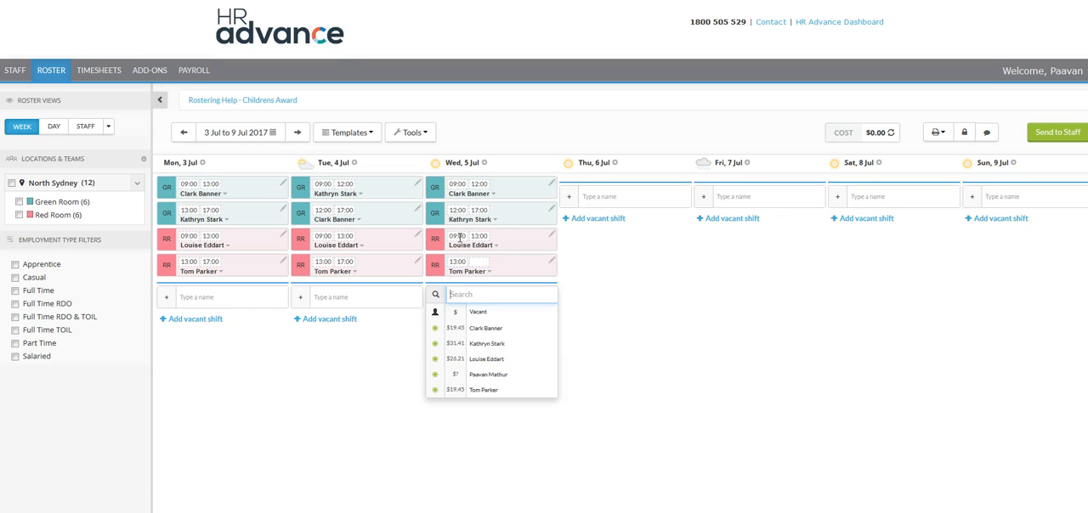
click(480, 263)
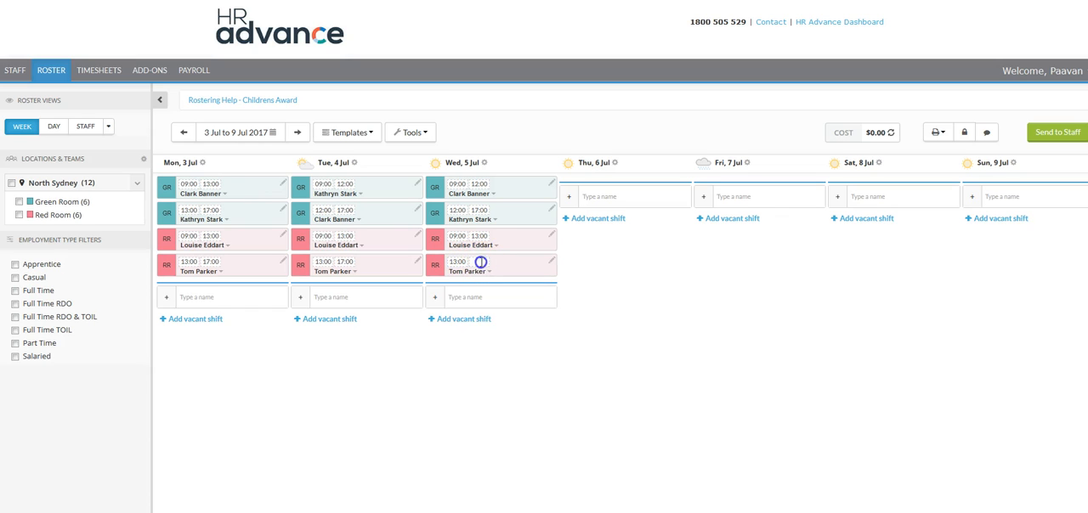
text(17:00)
click(498, 408)
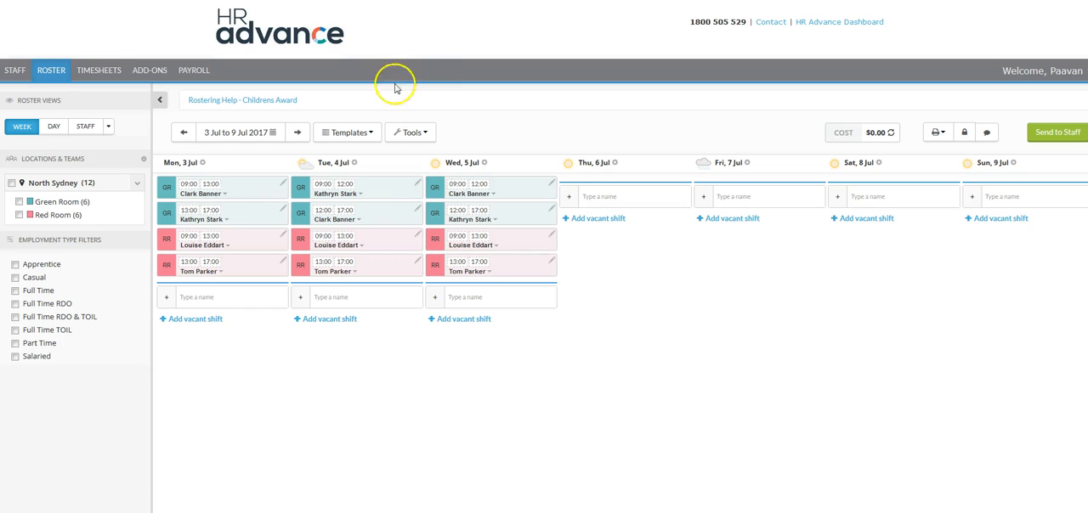
Save the roster as a weekly template and name it "Preferred Roster"
click(373, 133)
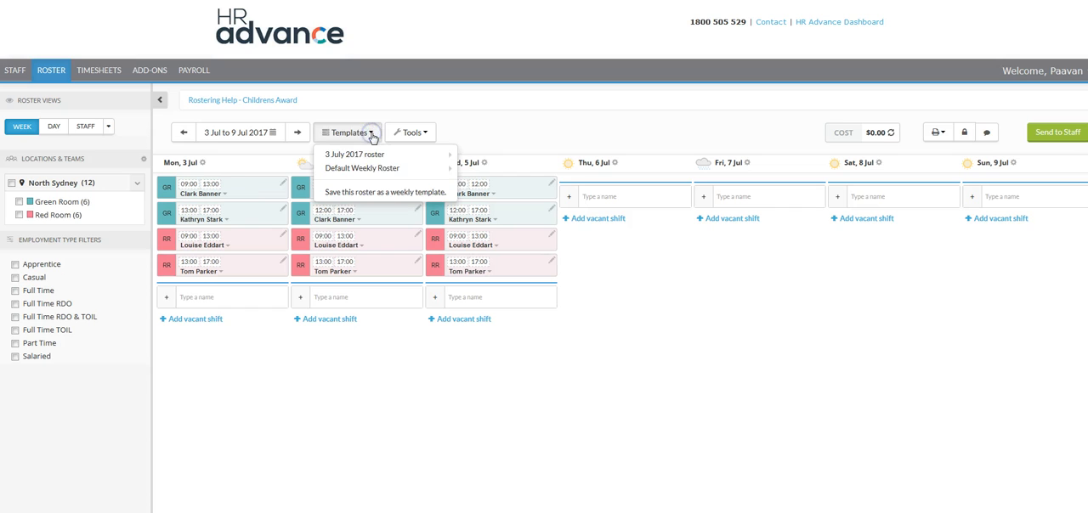
click(370, 198)
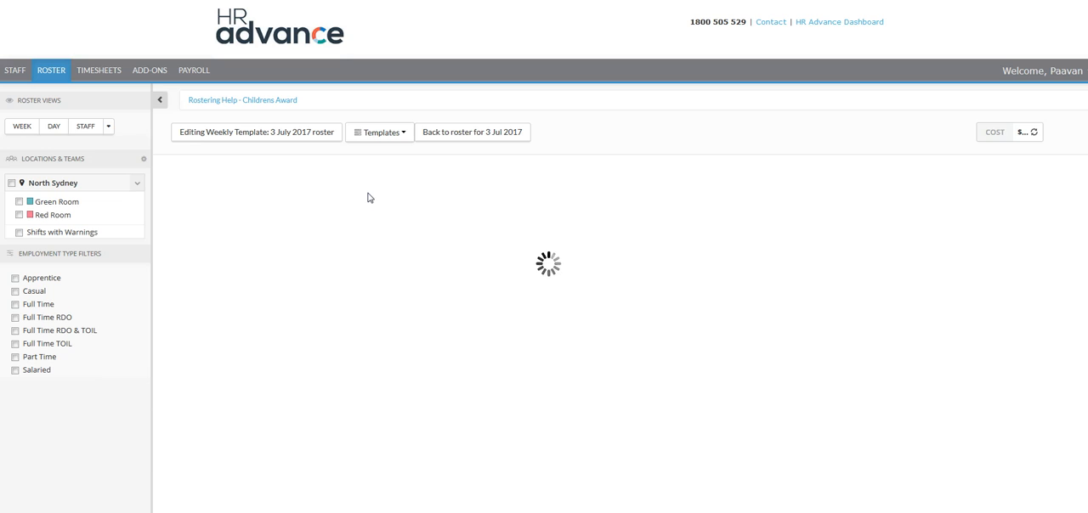
double_click(297, 136)
drag(279, 135, 374, 151)
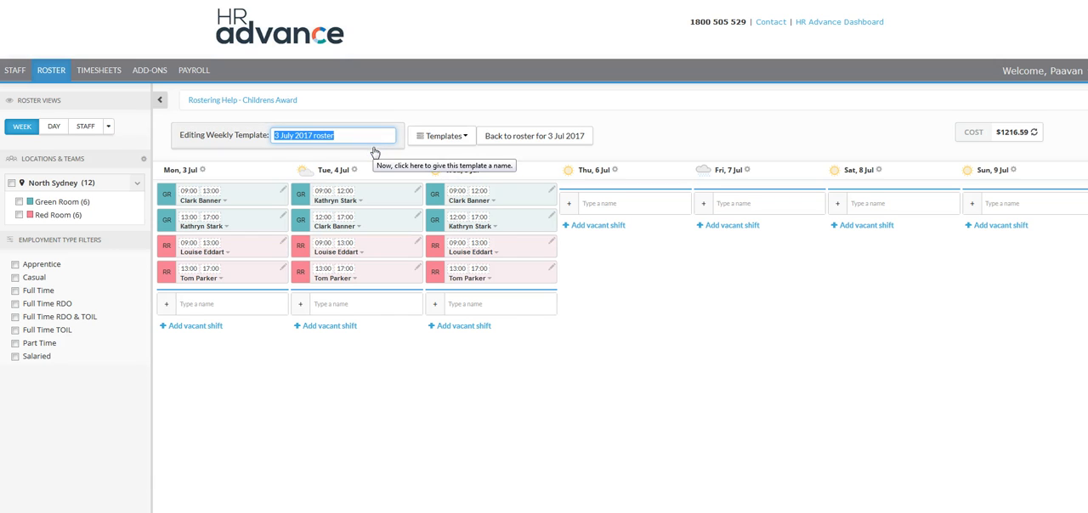
text(Preferred Roster)
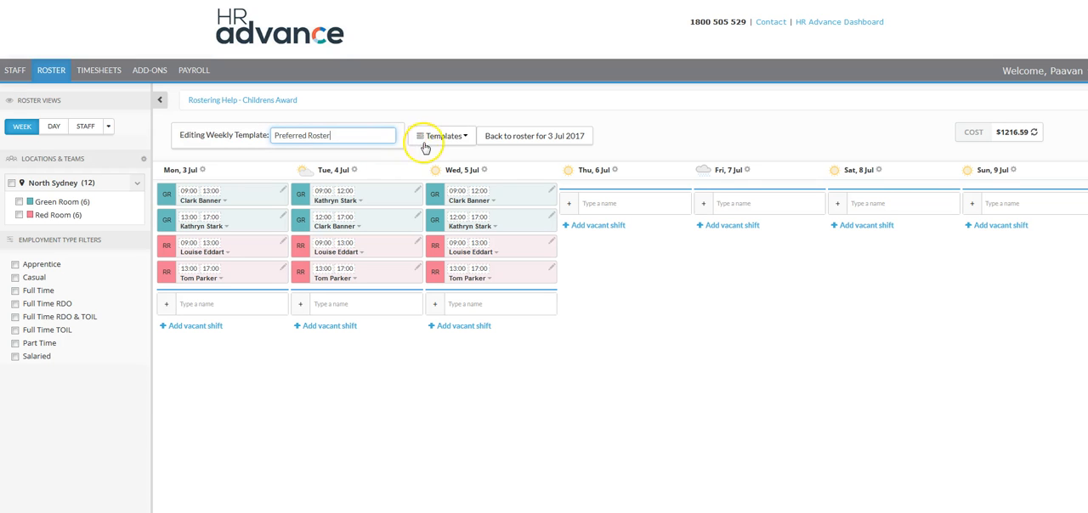
click(637, 269)
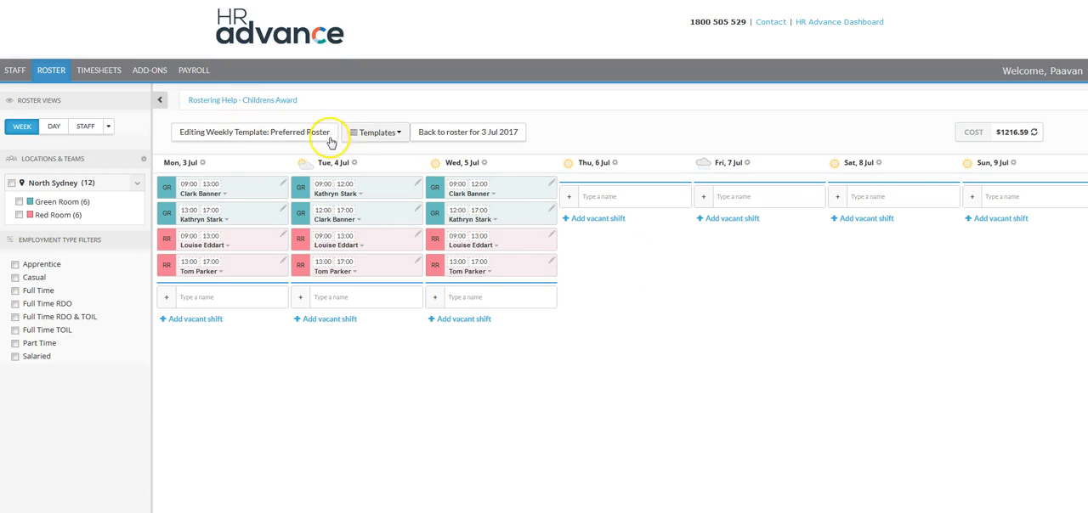
Leave the weekly template editor and advance the roster to the week of 10 Jul to 16 Jul 2017
click(159, 101)
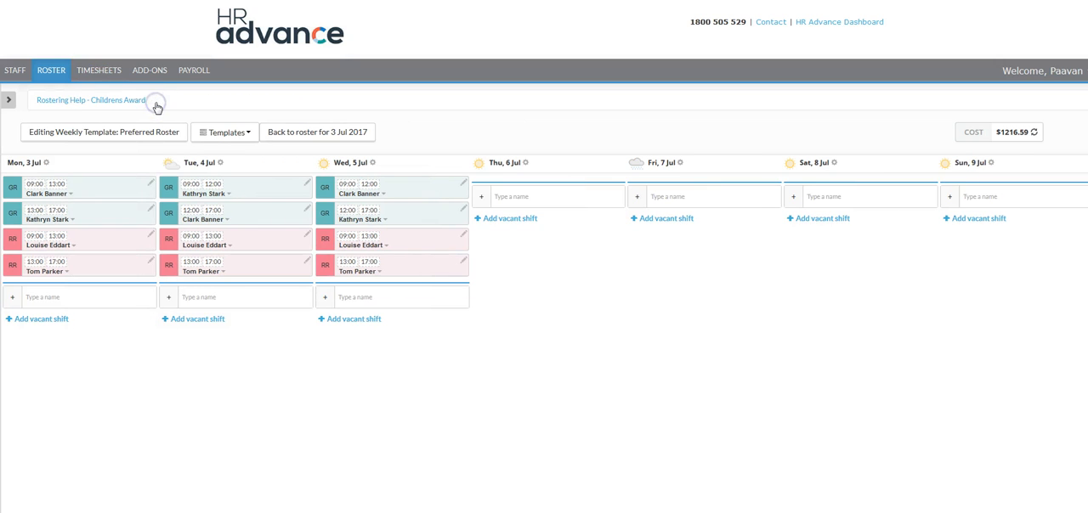
click(8, 101)
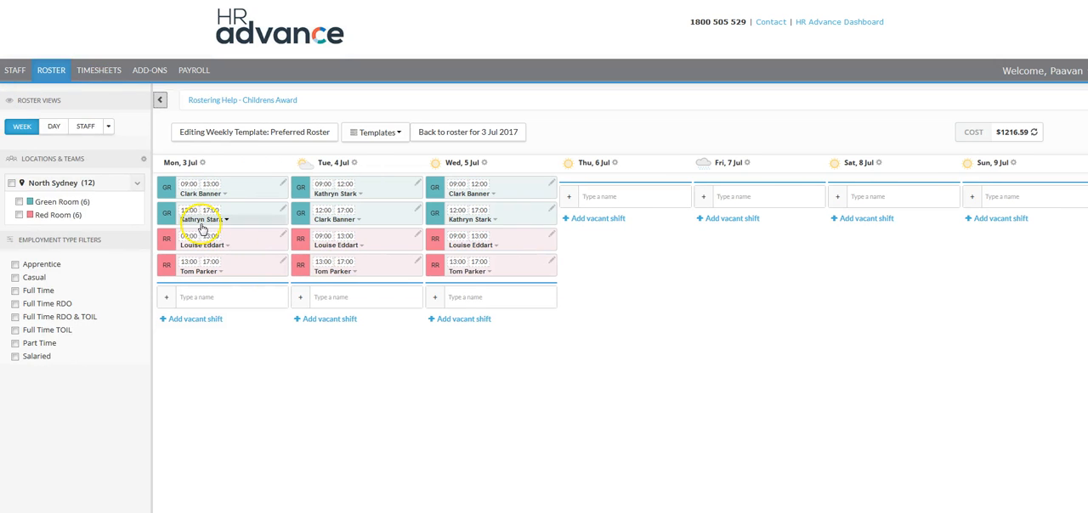
click(440, 139)
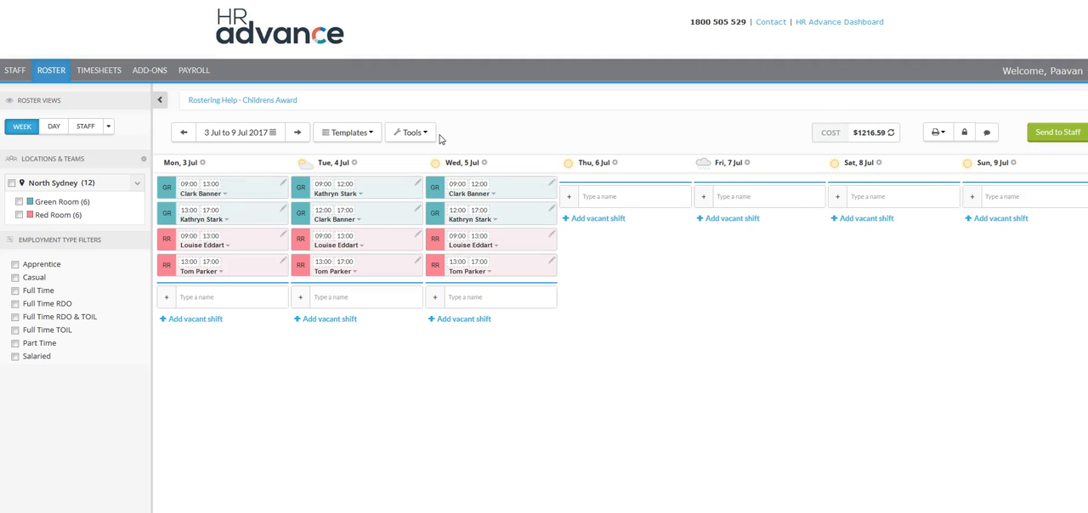
click(298, 133)
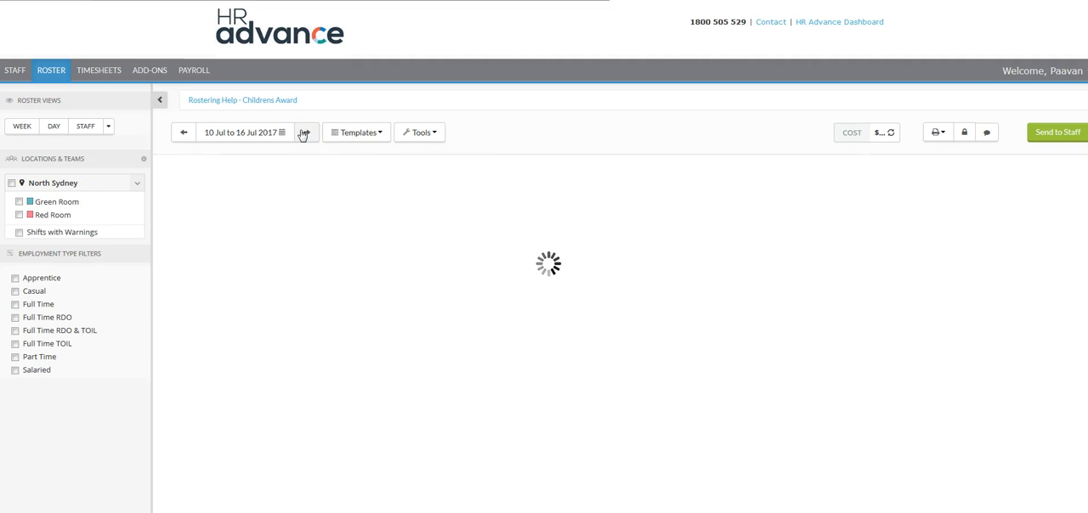
Apply the Preferred Roster weekly template to the 10–16 July week, replacing all visible shifts
click(371, 136)
mouse_move(378, 179)
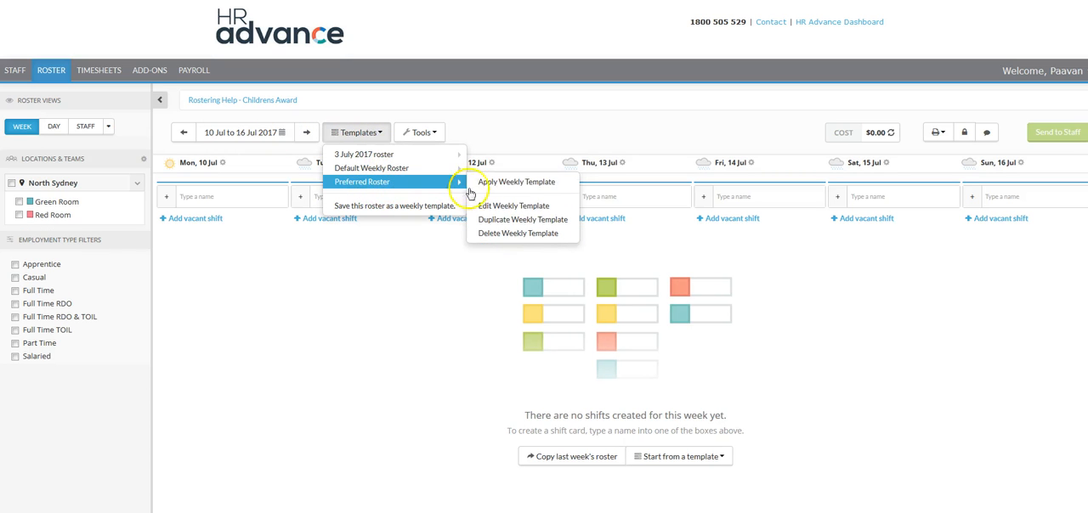
click(519, 182)
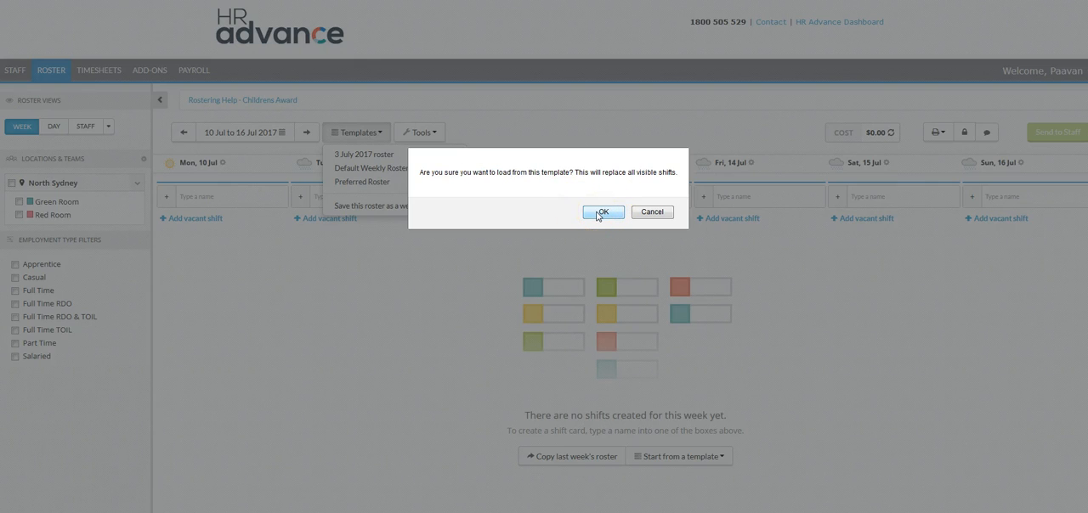
click(597, 214)
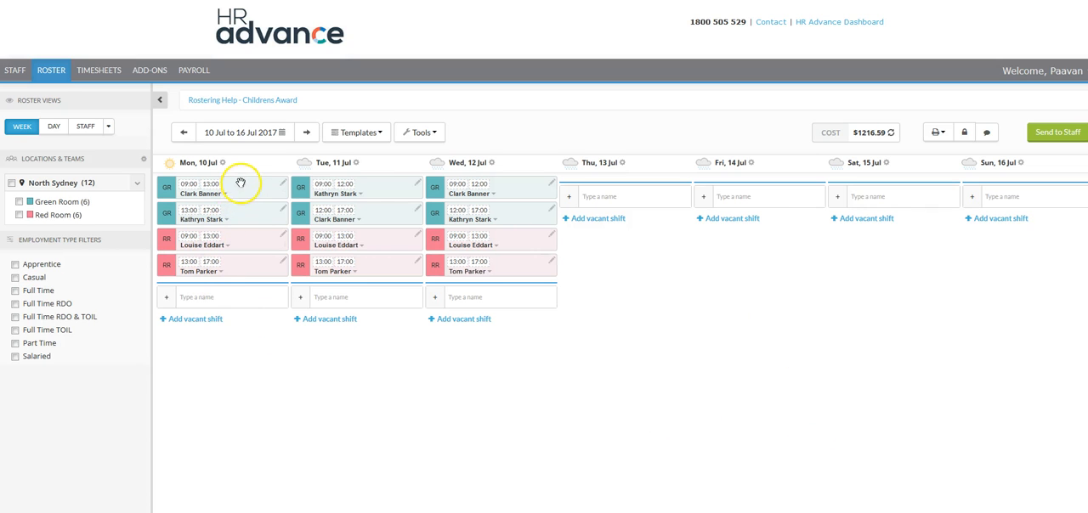
Add breaks to Monday's Green Room shifts: 10:00–10:30 for the morning shift and 15:00–15:30 for the afternoon shift
click(284, 186)
click(283, 185)
click(283, 185)
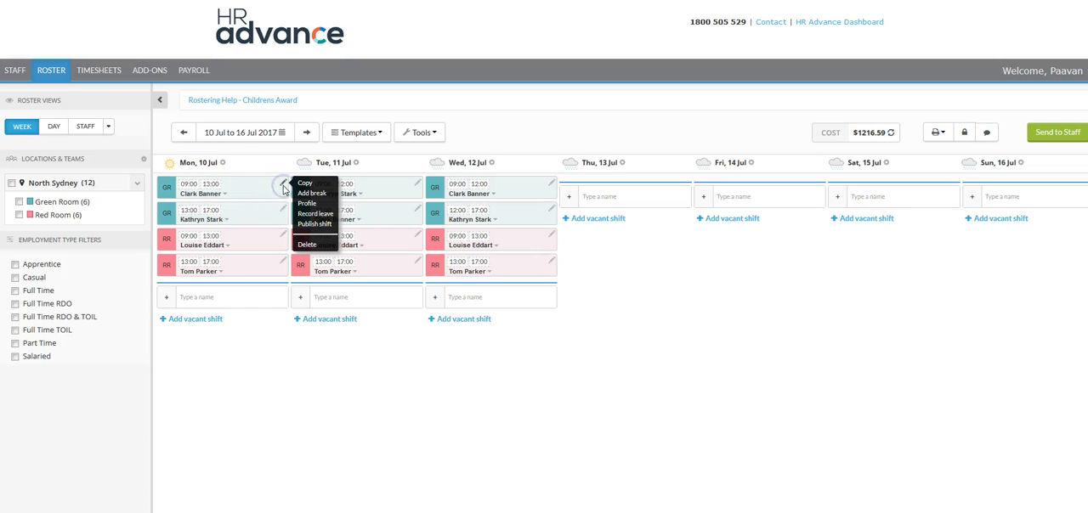
click(308, 193)
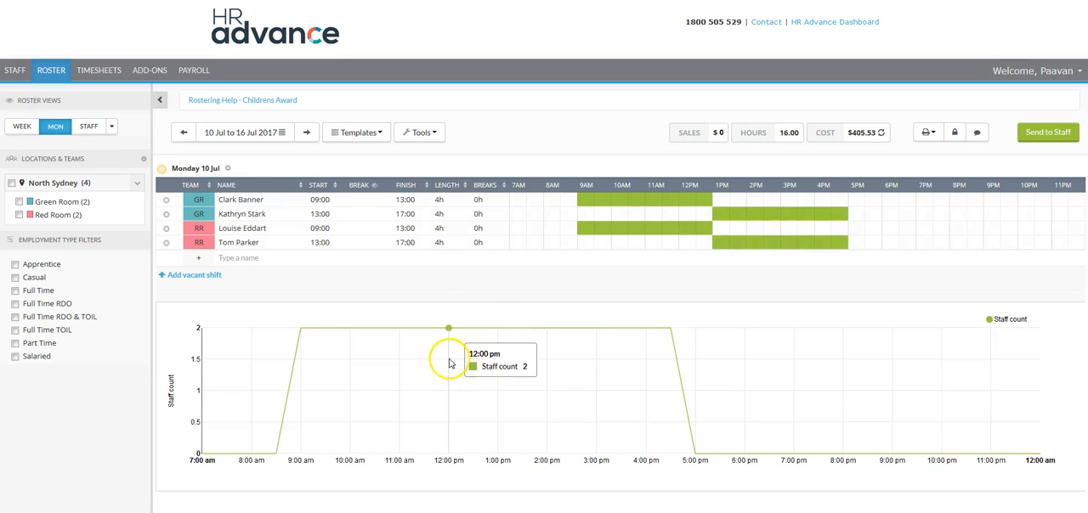
click(620, 200)
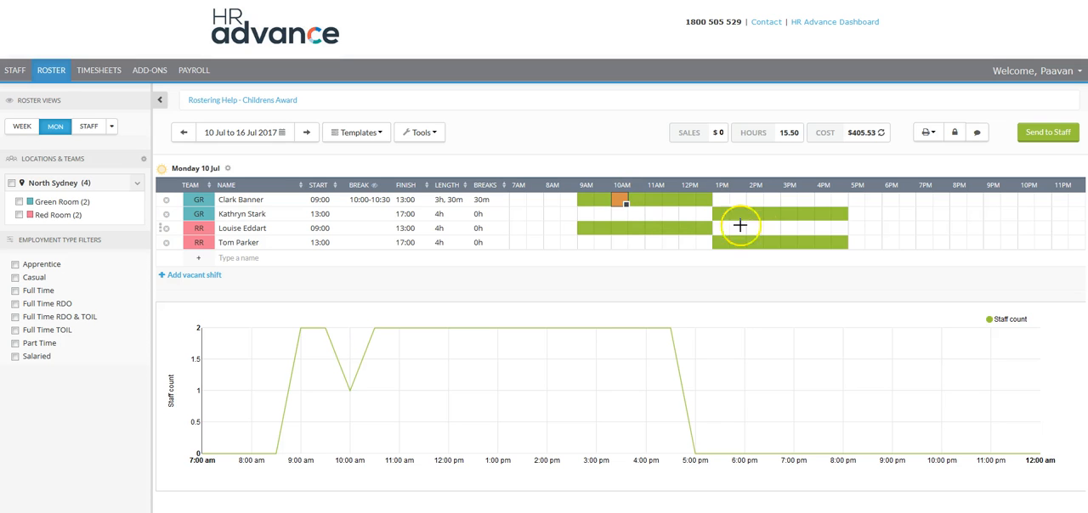
click(794, 212)
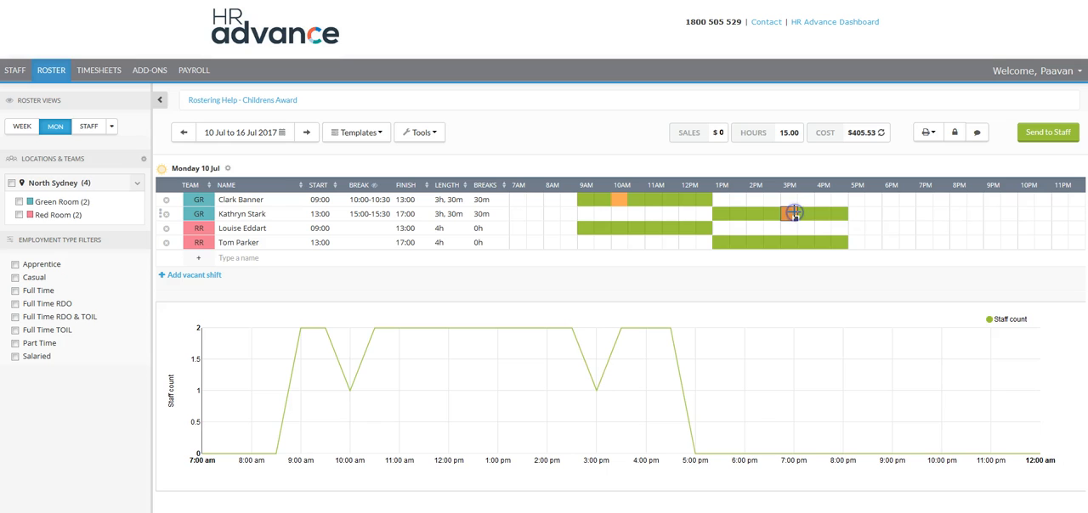
Add Monday Red Room breaks at 11:00–11:30 in the morning shift and 15:00–15:30 in the afternoon shift, and return to the week view
click(656, 228)
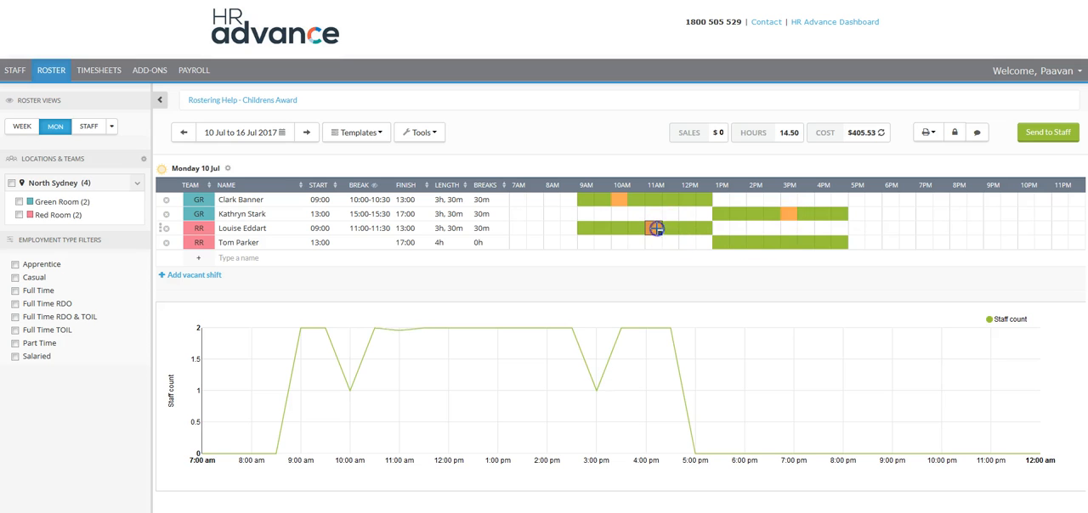
click(794, 242)
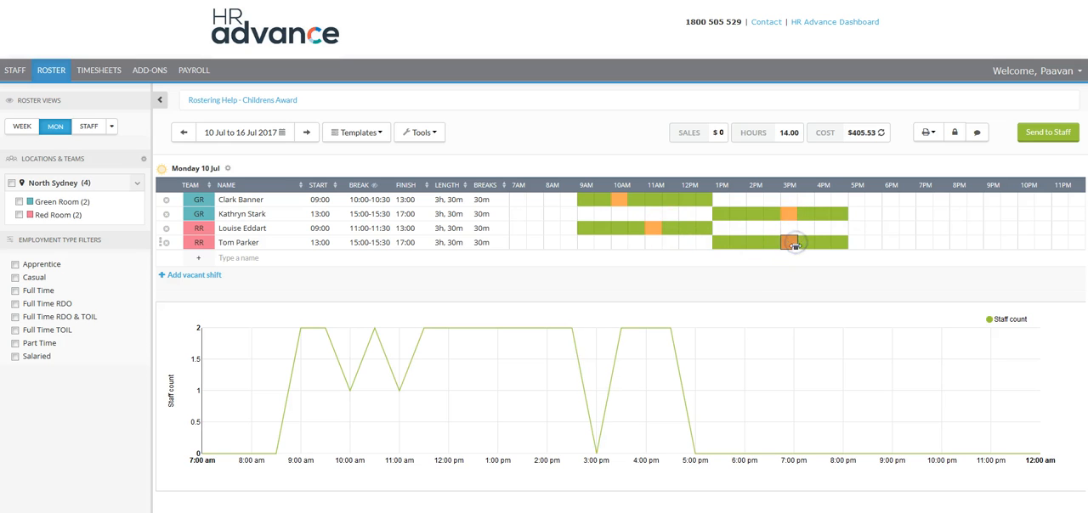
click(53, 129)
click(25, 127)
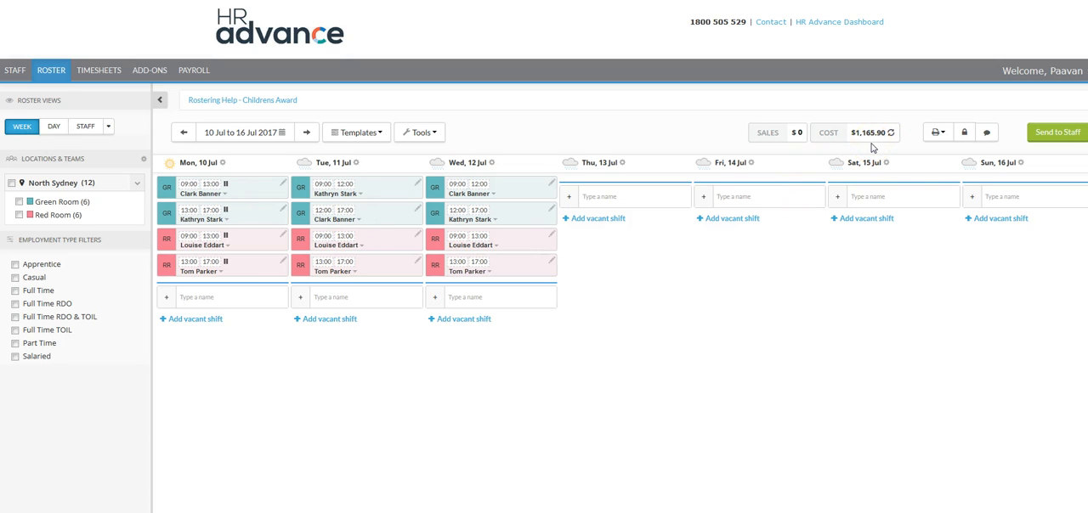
Send the roster by email to all selected Green Room and Red Room staff with the custom message "test message"
click(1060, 131)
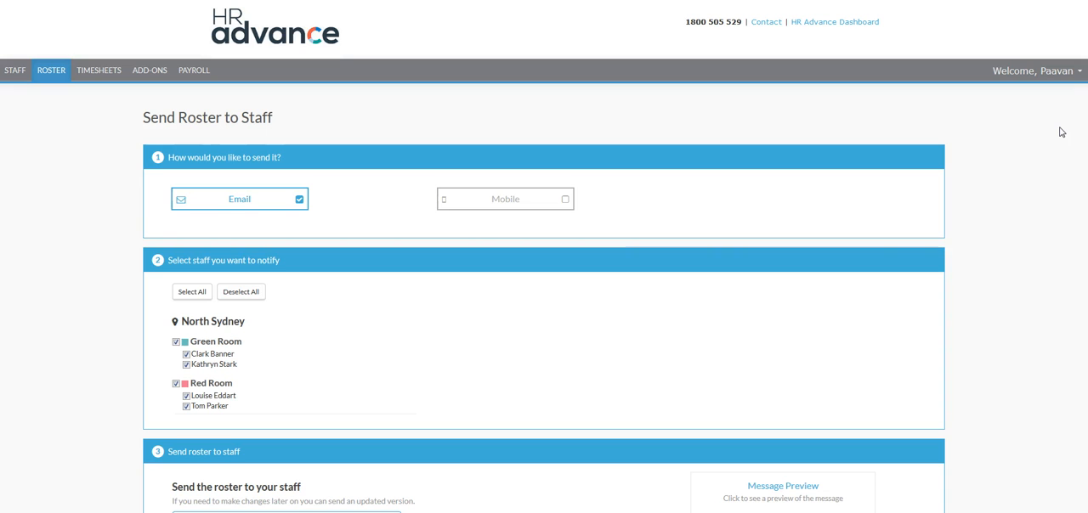
scroll(614, 245, down, 1)
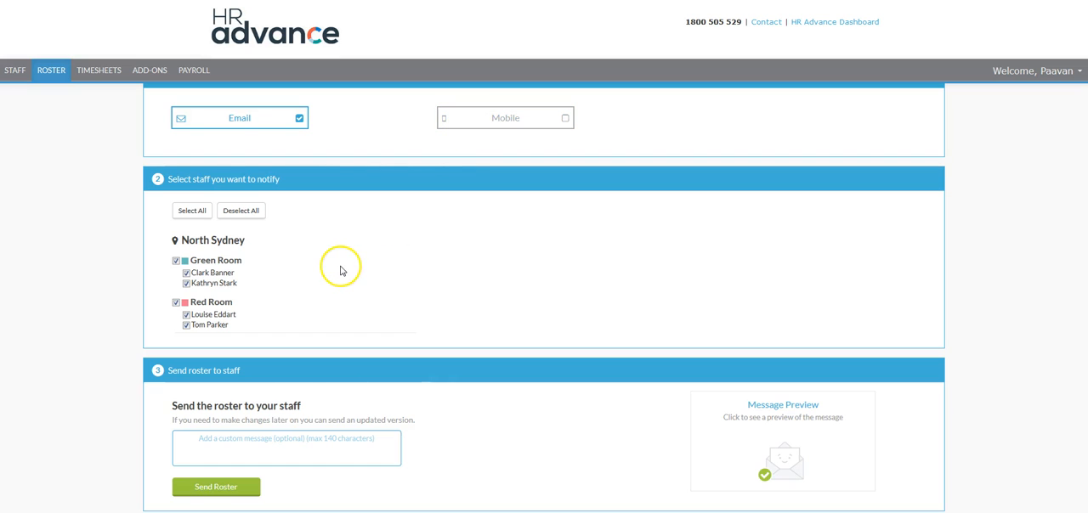
click(262, 440)
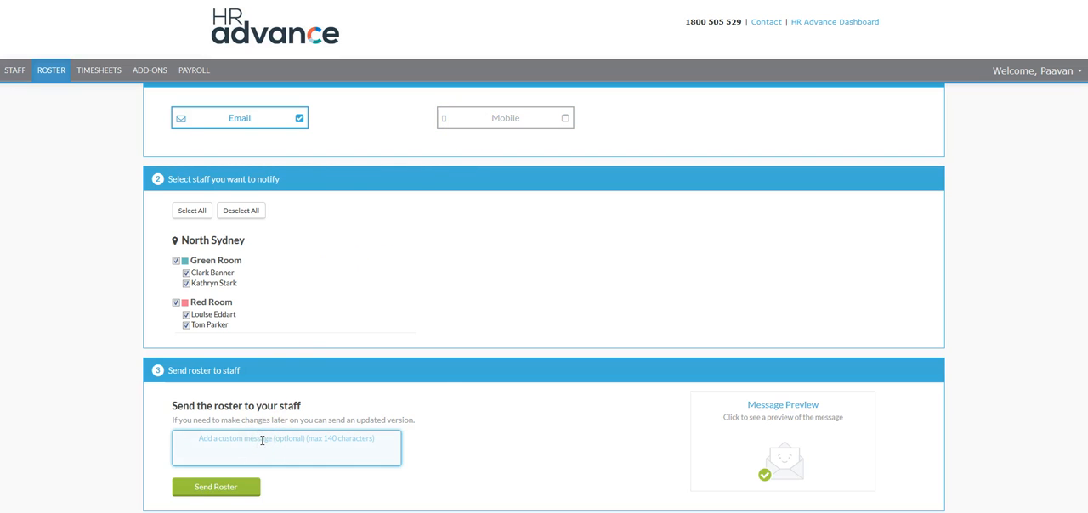
text(test message)
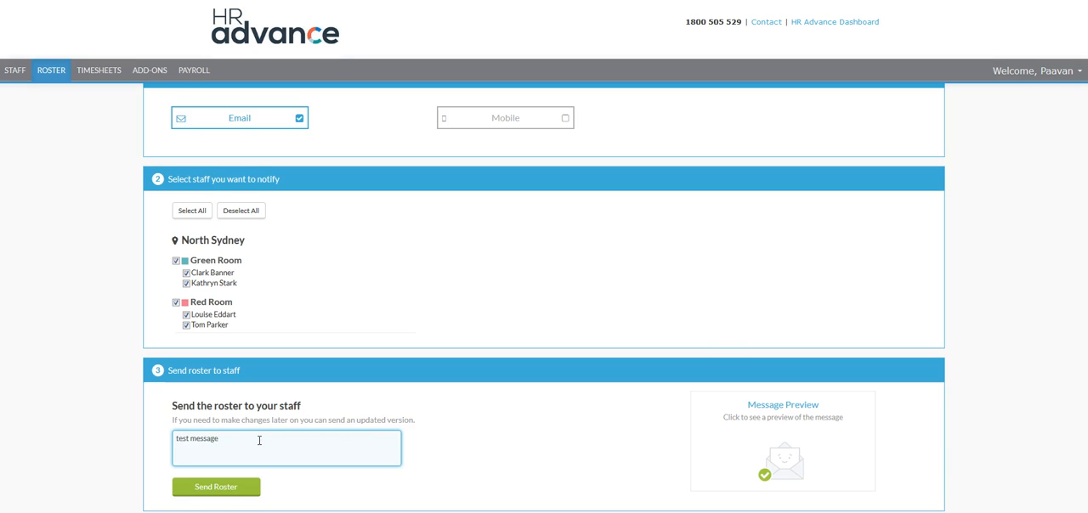
click(238, 491)
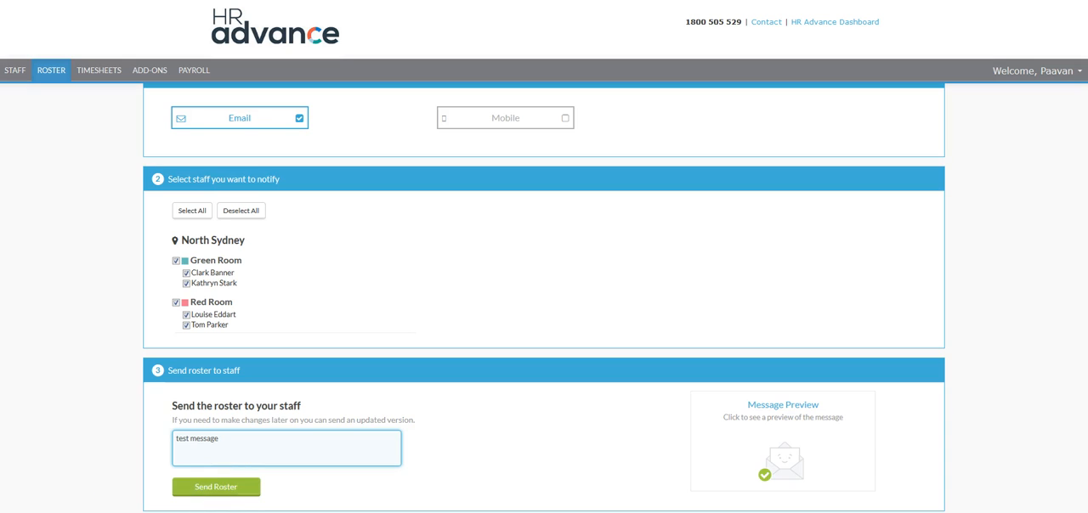